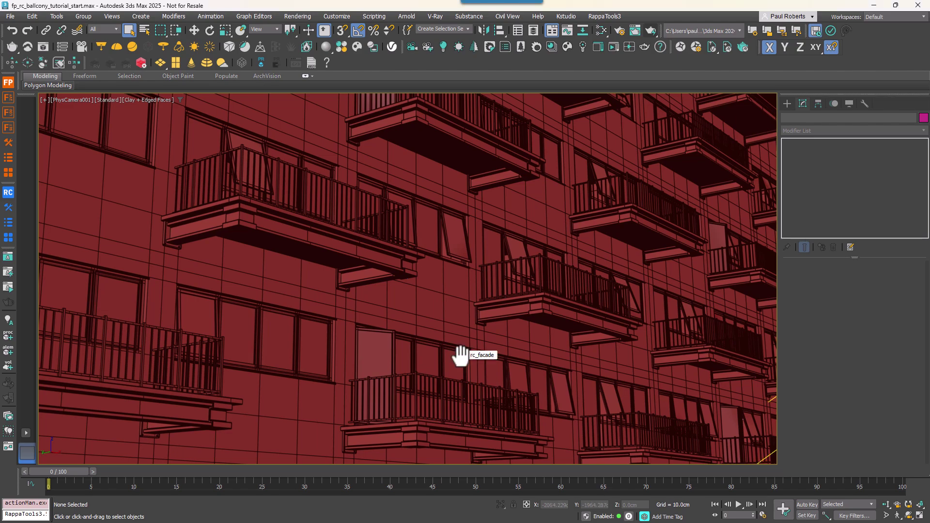
Examine the building facade and the arrayed balcony rectangle spline.
{"action": "key", "text": "p"}
{"action": "key", "text": "z"}
{"action": "middle_click_drag", "start_coordinate": [463, 353], "coordinate": [355, 394], "text": "alt"}
{"action": "scroll", "coordinate": [333, 353], "scroll_direction": "up", "scroll_amount": 3}
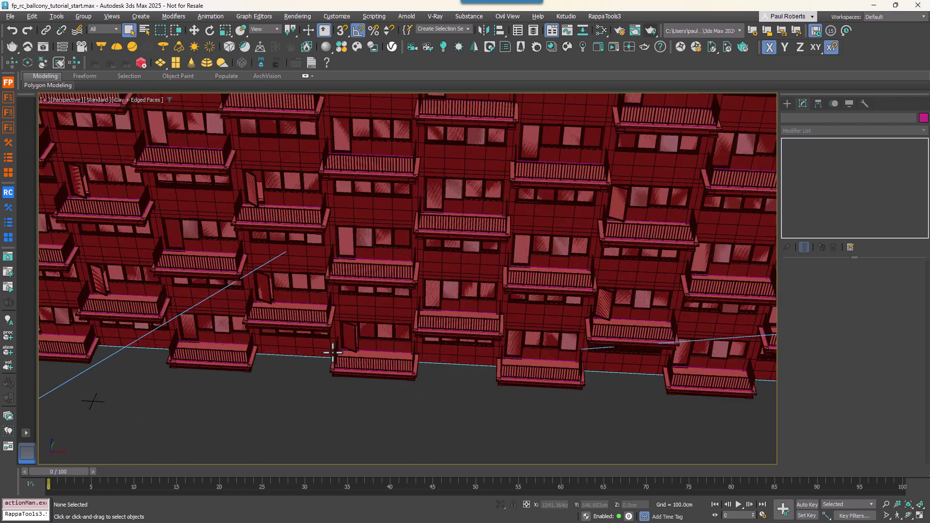
{"action": "scroll", "coordinate": [333, 352], "scroll_direction": "up", "scroll_amount": 5}
{"action": "left_click", "coordinate": [284, 262]}
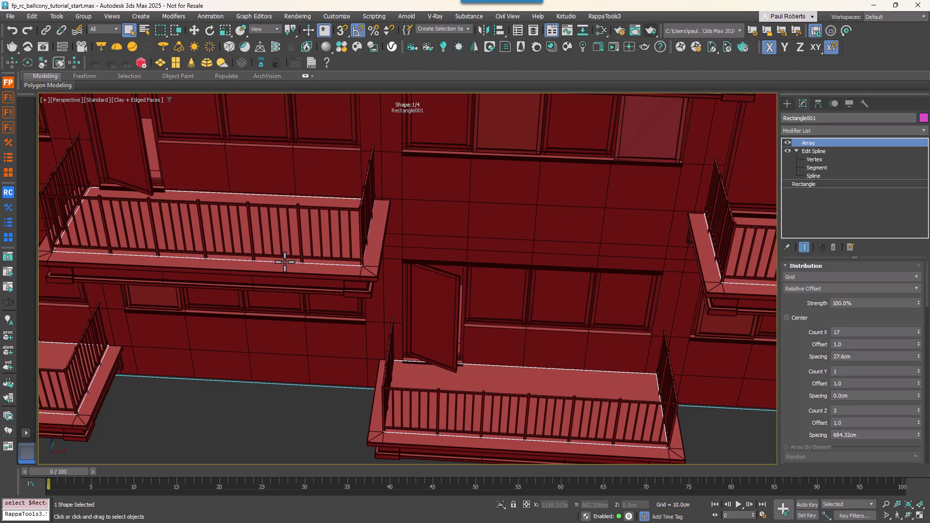
{"action": "scroll", "coordinate": [289, 272], "scroll_direction": "down", "scroll_amount": 10}
{"action": "middle_click_drag", "start_coordinate": [335, 291], "coordinate": [439, 313]}
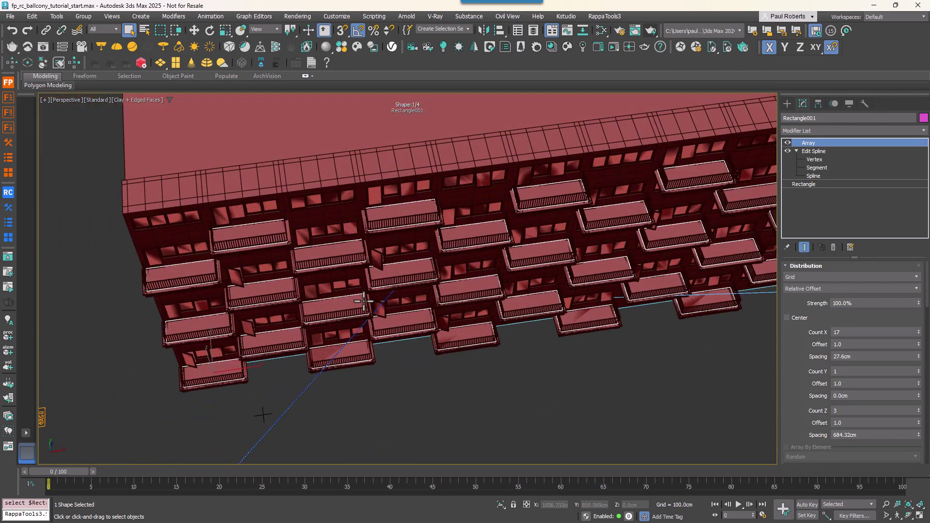
{"action": "middle_click_drag", "start_coordinate": [424, 309], "coordinate": [747, 245]}
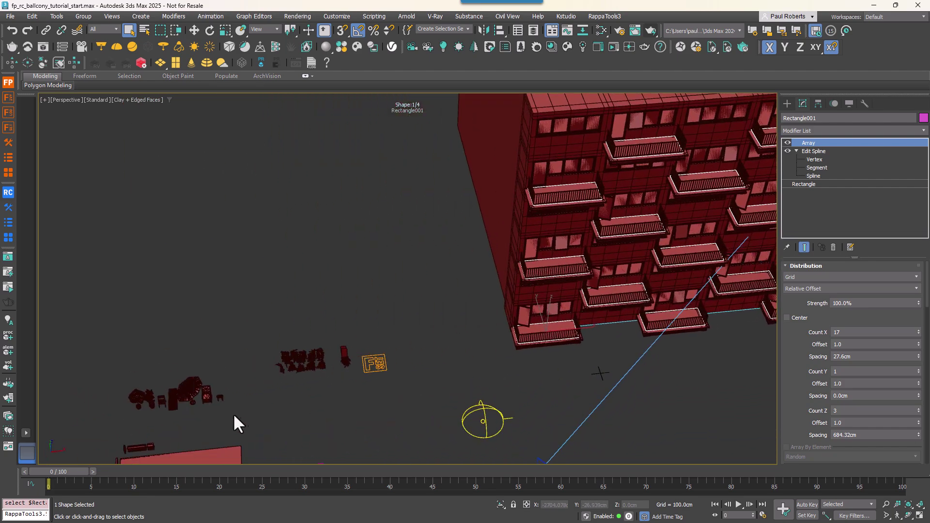
Examine the seven furniture and plant models placed beside the building.
{"action": "left_click_drag", "start_coordinate": [234, 414], "coordinate": [125, 376]}
{"action": "key", "text": "z"}
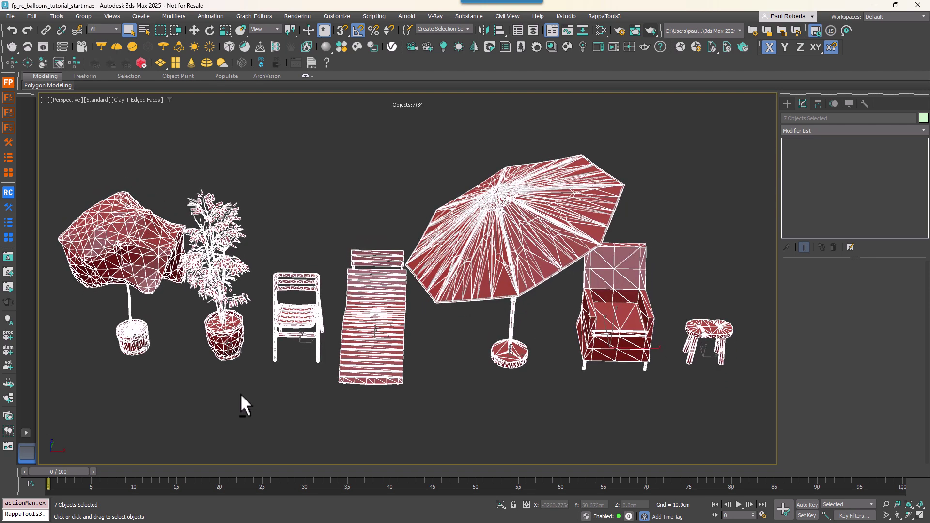
{"action": "scroll", "coordinate": [245, 392], "scroll_direction": "down", "scroll_amount": 10}
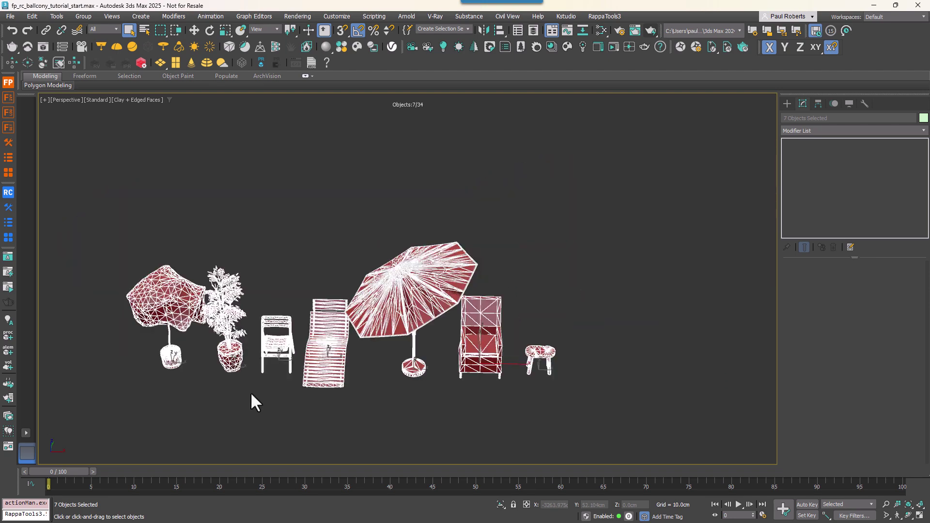
{"action": "middle_click_drag", "start_coordinate": [322, 344], "coordinate": [355, 343]}
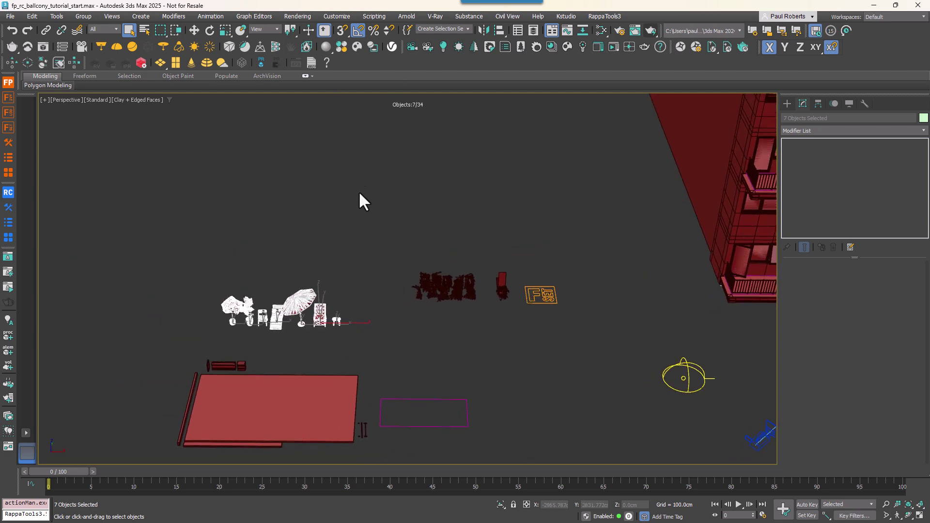
{"action": "left_click", "coordinate": [349, 221]}
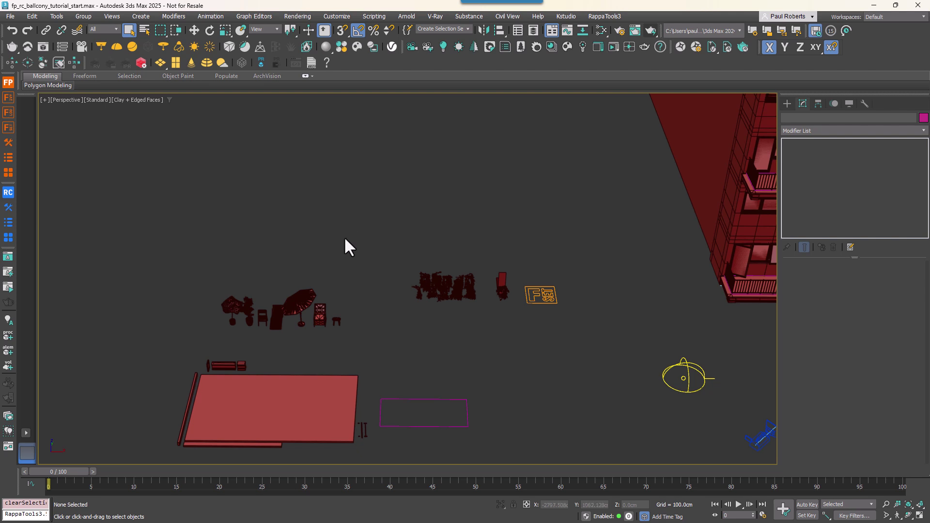
Scatter the seven furniture and plant models over the balcony rectangle spline with a new Forest Pro object in Generate mode.
{"action": "left_click_drag", "start_coordinate": [187, 287], "coordinate": [184, 282]}
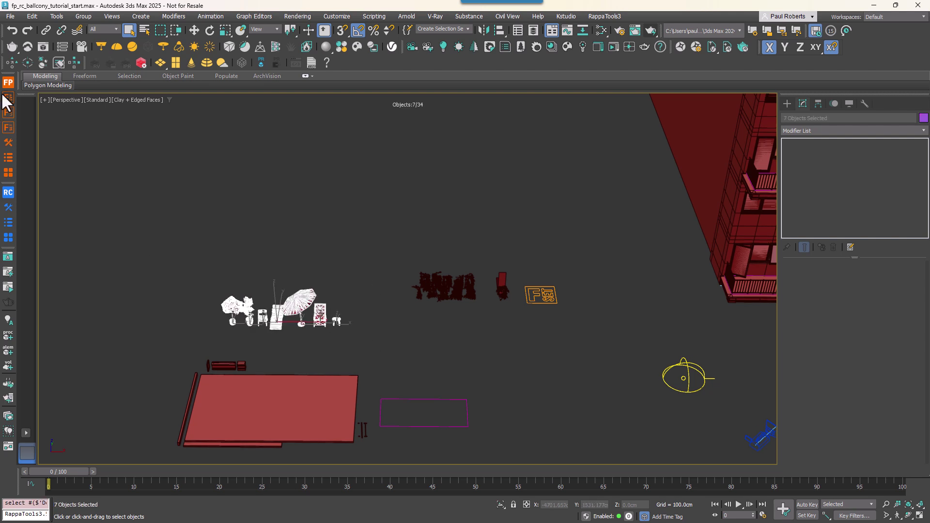
{"action": "left_click", "coordinate": [7, 83]}
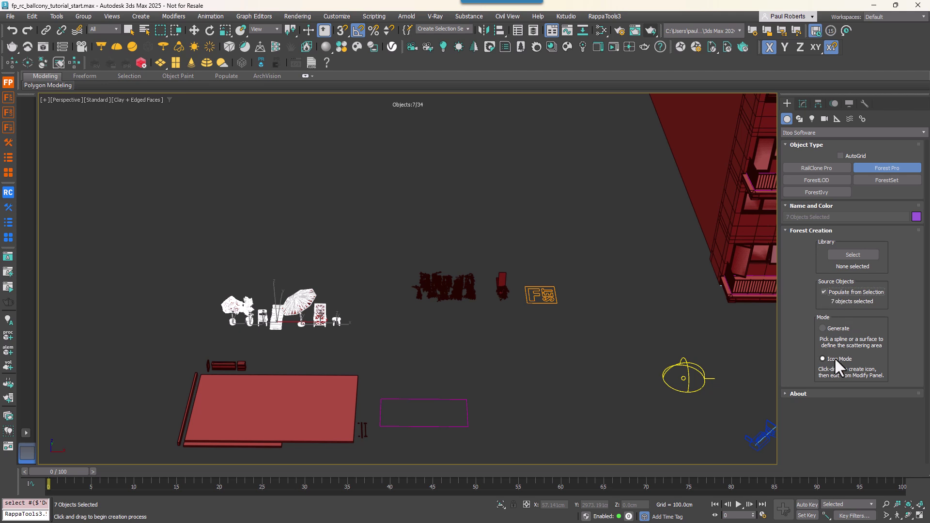
{"action": "left_click", "coordinate": [839, 325]}
{"action": "middle_click_drag", "start_coordinate": [792, 312], "coordinate": [410, 365]}
{"action": "scroll", "coordinate": [410, 366], "scroll_direction": "up", "scroll_amount": 3}
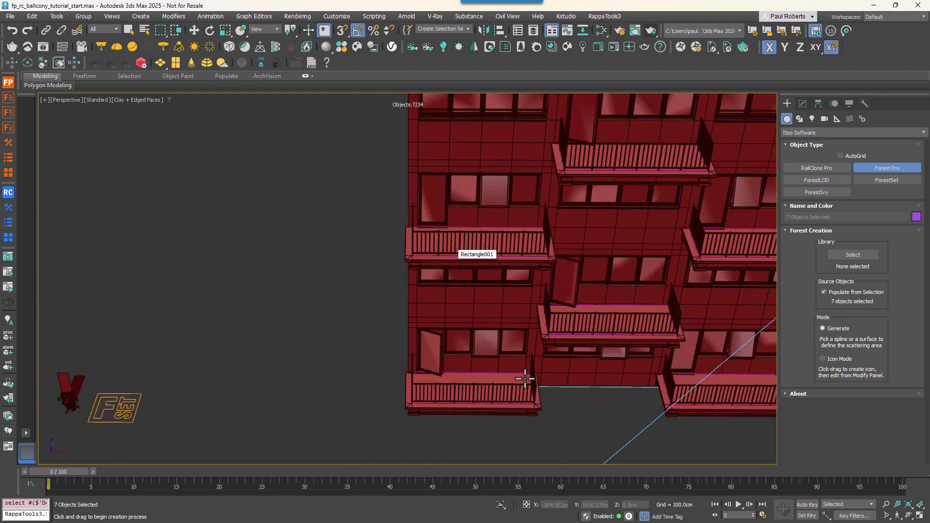
{"action": "left_click", "coordinate": [525, 380]}
Set the boundary checking of the Forest object's balcony area to Size.
{"action": "middle_click_drag", "start_coordinate": [638, 272], "coordinate": [469, 326]}
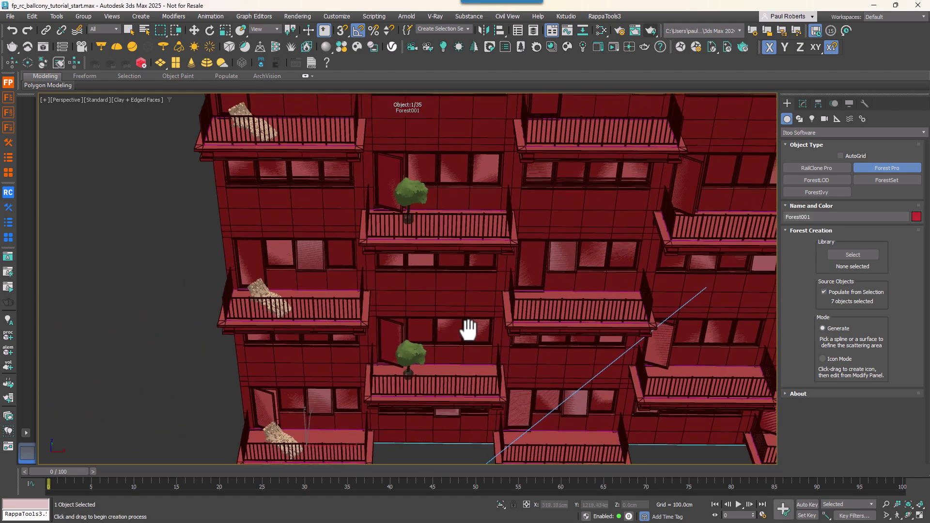
{"action": "scroll", "coordinate": [425, 352], "scroll_direction": "up", "scroll_amount": 4}
{"action": "scroll", "coordinate": [420, 361], "scroll_direction": "up", "scroll_amount": 4}
{"action": "scroll", "coordinate": [424, 359], "scroll_direction": "down", "scroll_amount": 7}
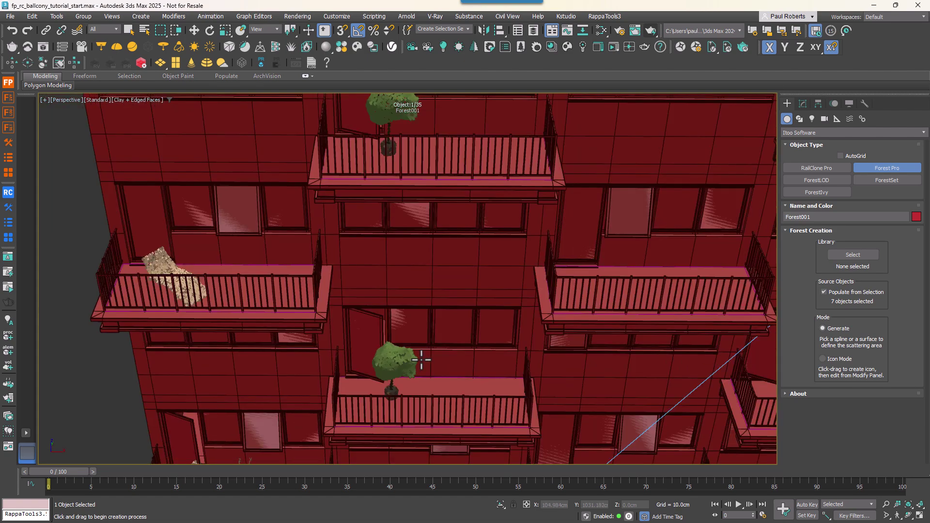
{"action": "scroll", "coordinate": [507, 347], "scroll_direction": "down", "scroll_amount": 3}
{"action": "middle_click_drag", "start_coordinate": [547, 346], "coordinate": [361, 334]}
{"action": "left_click", "coordinate": [802, 103]}
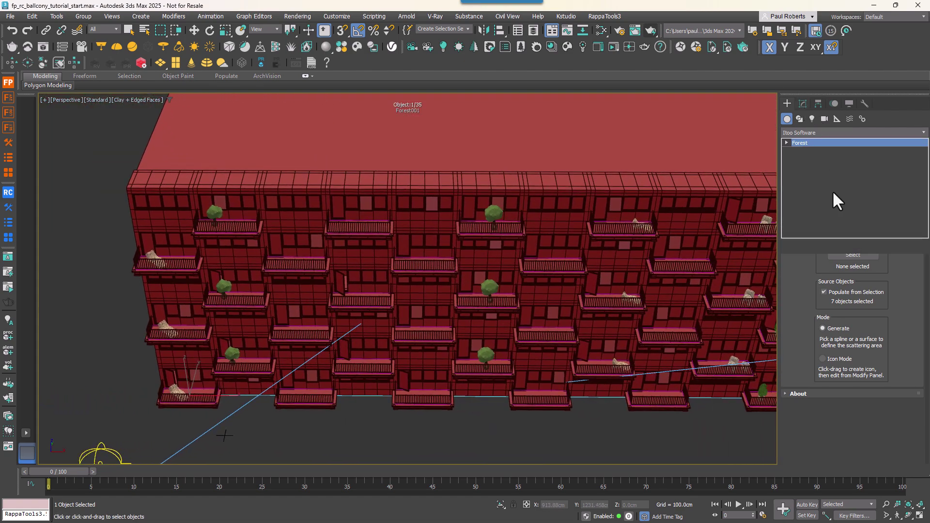
{"action": "left_click_drag", "start_coordinate": [801, 392], "coordinate": [822, 176]}
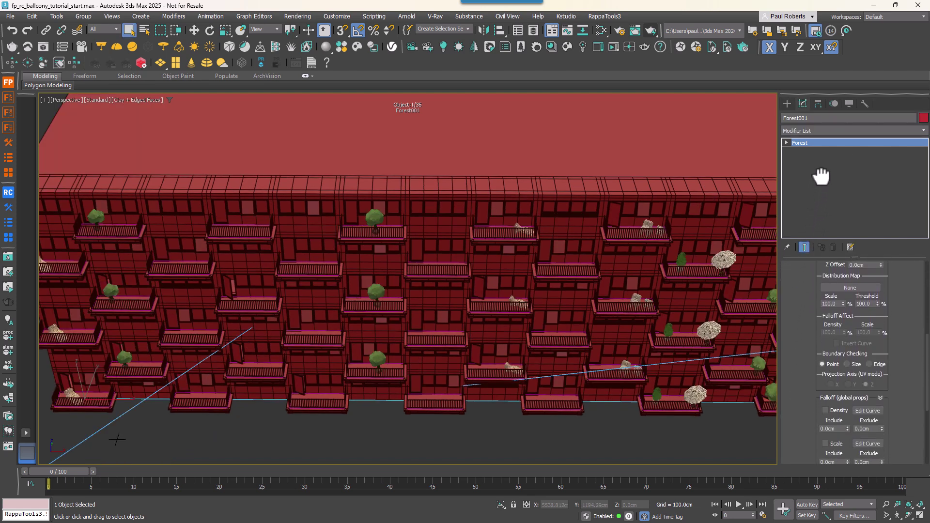
{"action": "left_click", "coordinate": [850, 362]}
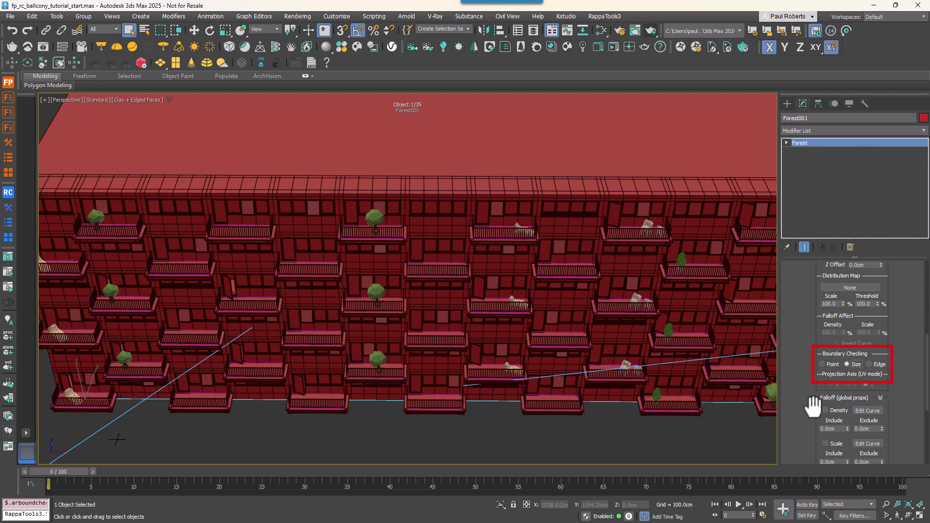
Set the Forest object's distribution density to 1500 cm in X units.
{"action": "scroll", "coordinate": [812, 383], "scroll_direction": "up", "scroll_amount": 5}
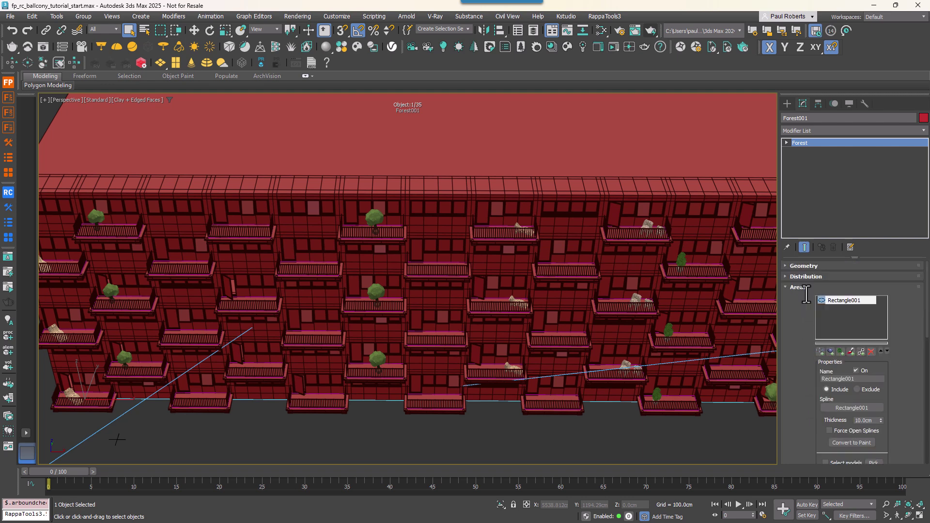
{"action": "left_click", "coordinate": [802, 290]}
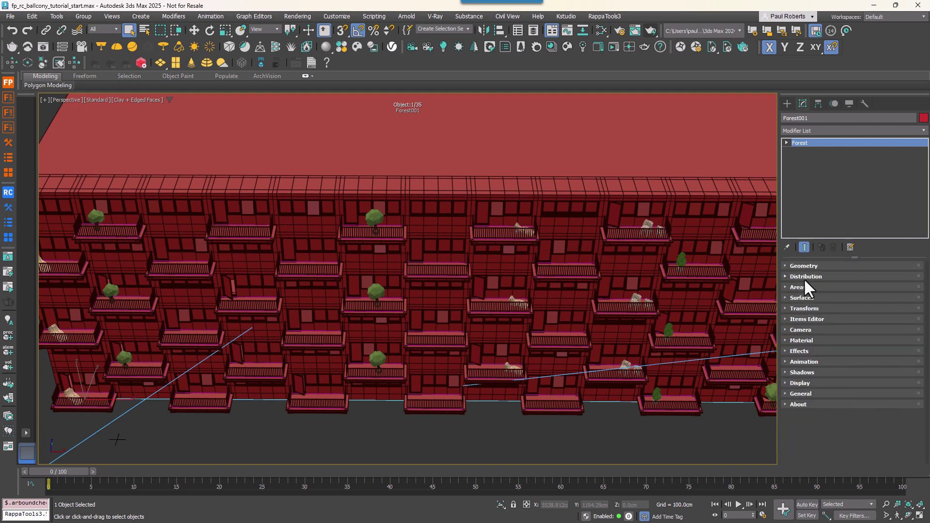
{"action": "left_click", "coordinate": [804, 276]}
{"action": "left_click_drag", "start_coordinate": [806, 284], "coordinate": [797, 386]}
{"action": "left_click_drag", "start_coordinate": [882, 413], "coordinate": [894, 455]}
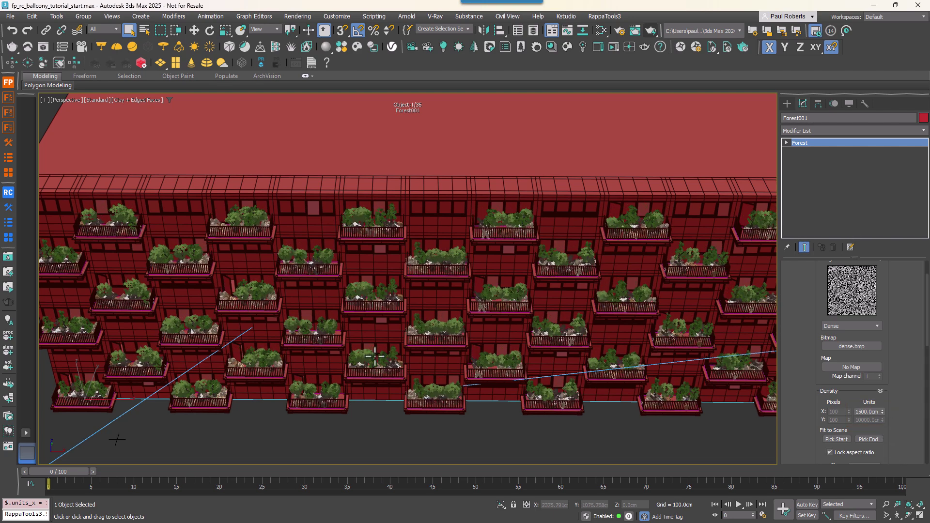
Enable collisions for the scattered items and preview them in the viewport.
{"action": "middle_click_drag", "start_coordinate": [375, 353], "coordinate": [416, 349]}
{"action": "left_click_drag", "start_coordinate": [851, 426], "coordinate": [809, 300]}
{"action": "scroll", "coordinate": [809, 300], "scroll_direction": "down", "scroll_amount": 4}
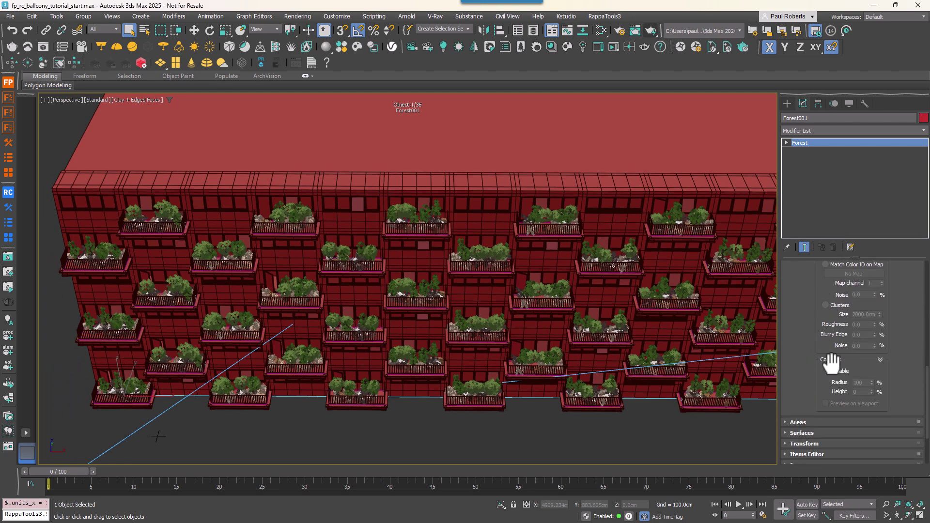
{"action": "left_click", "coordinate": [831, 369]}
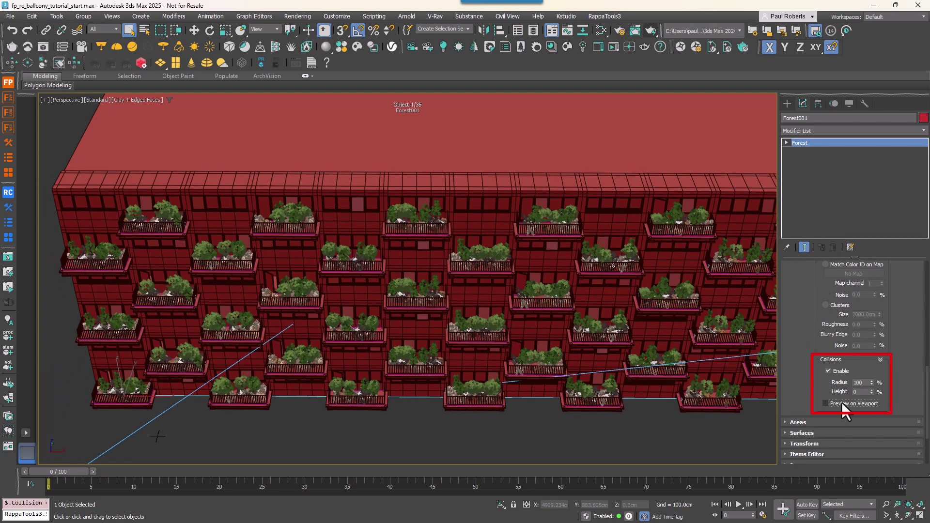
{"action": "left_click", "coordinate": [826, 404]}
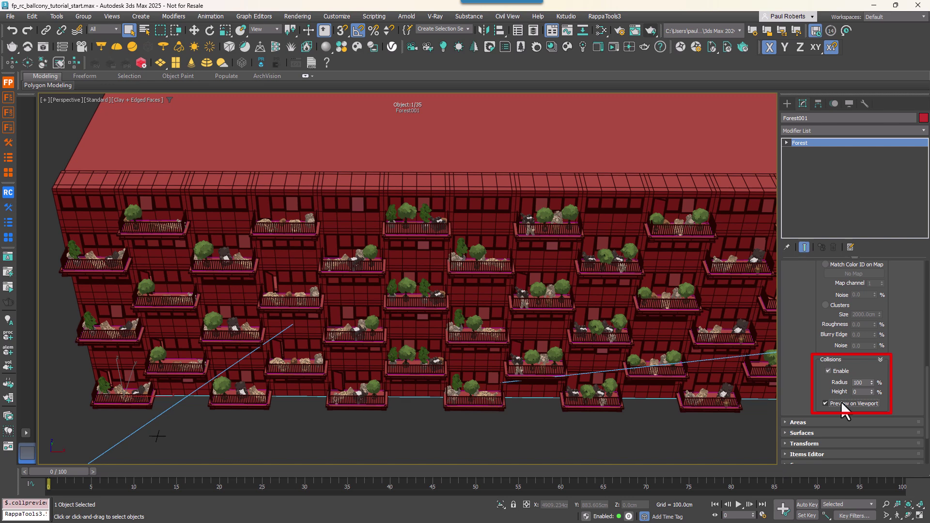
Enable Separate sub-splines and Randomize Stacked for the Forest object's areas.
{"action": "left_click_drag", "start_coordinate": [803, 318], "coordinate": [809, 404]}
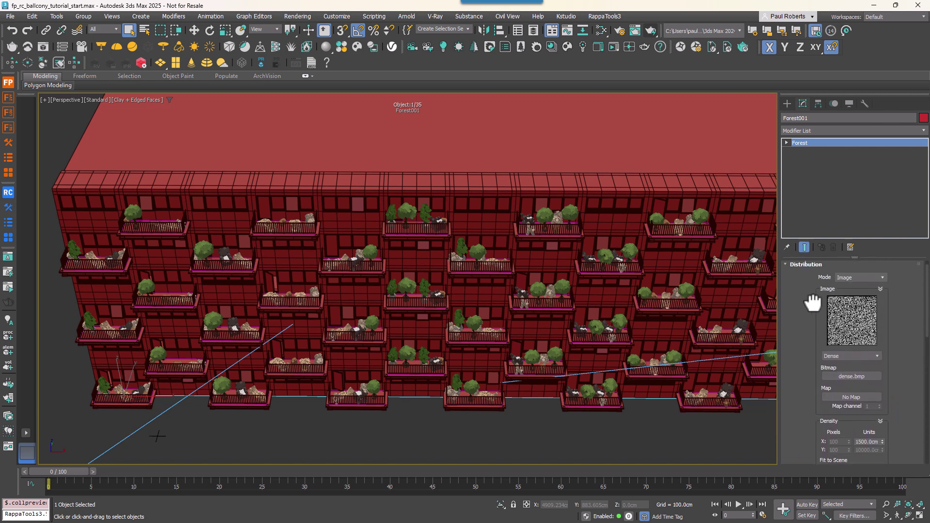
{"action": "left_click_drag", "start_coordinate": [812, 302], "coordinate": [812, 314]}
{"action": "left_click", "coordinate": [802, 277]}
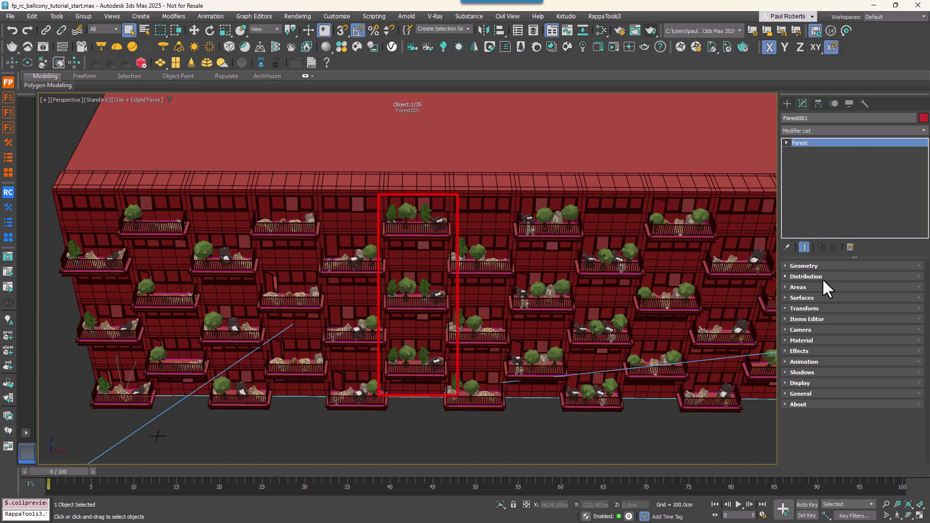
{"action": "left_click", "coordinate": [816, 287]}
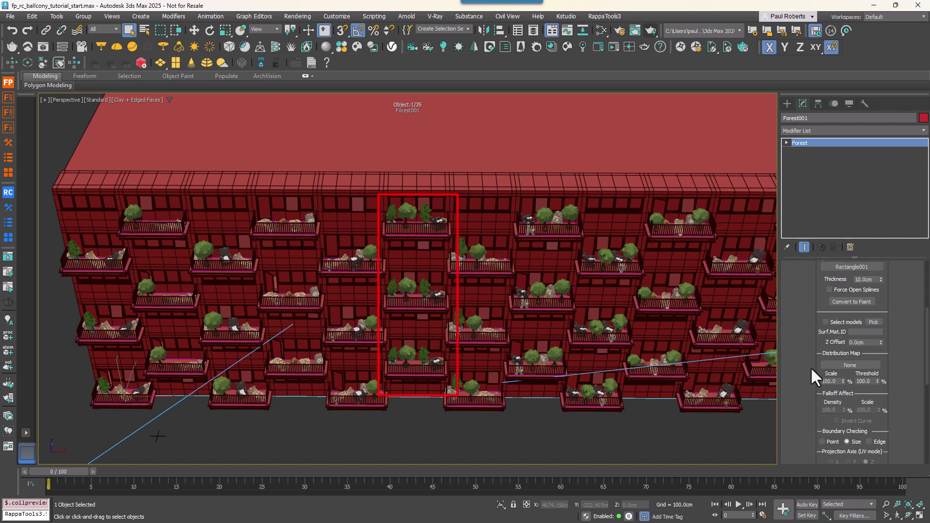
{"action": "left_click_drag", "start_coordinate": [796, 411], "coordinate": [804, 191]}
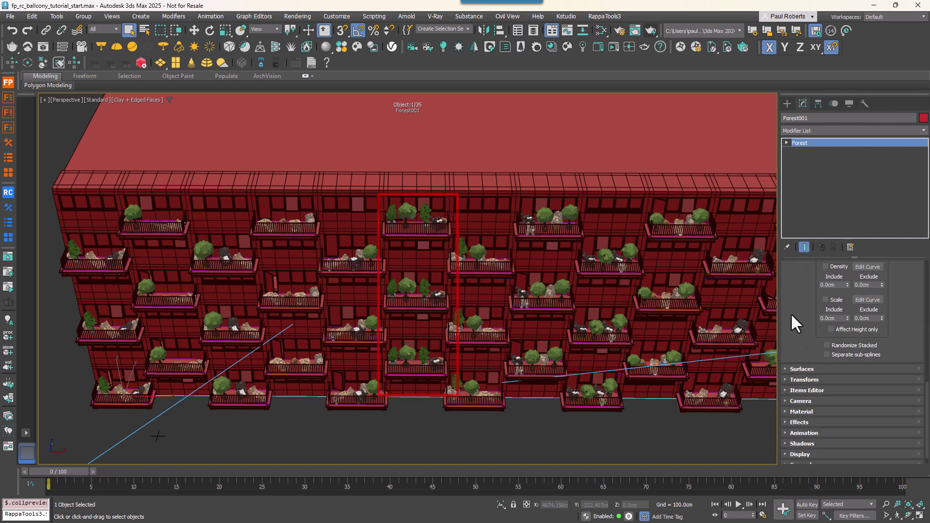
{"action": "left_click", "coordinate": [842, 354]}
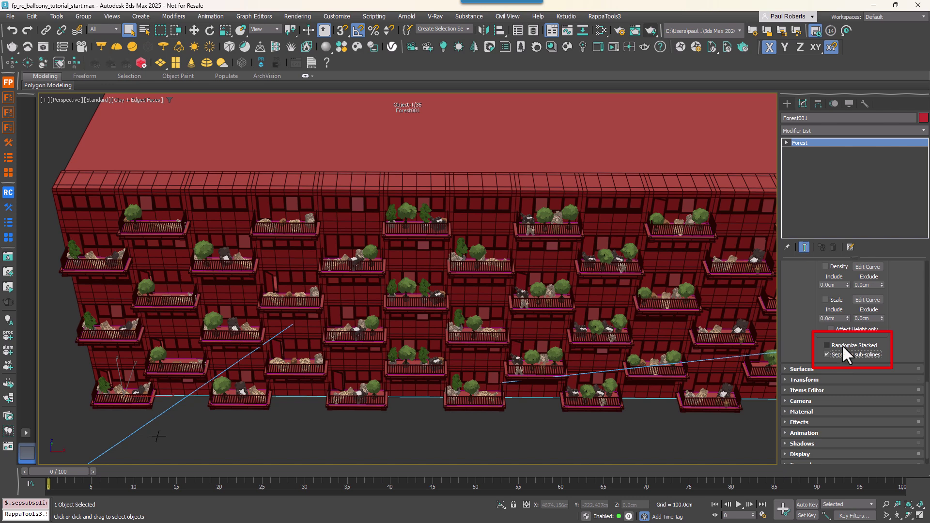
{"action": "left_click", "coordinate": [842, 345]}
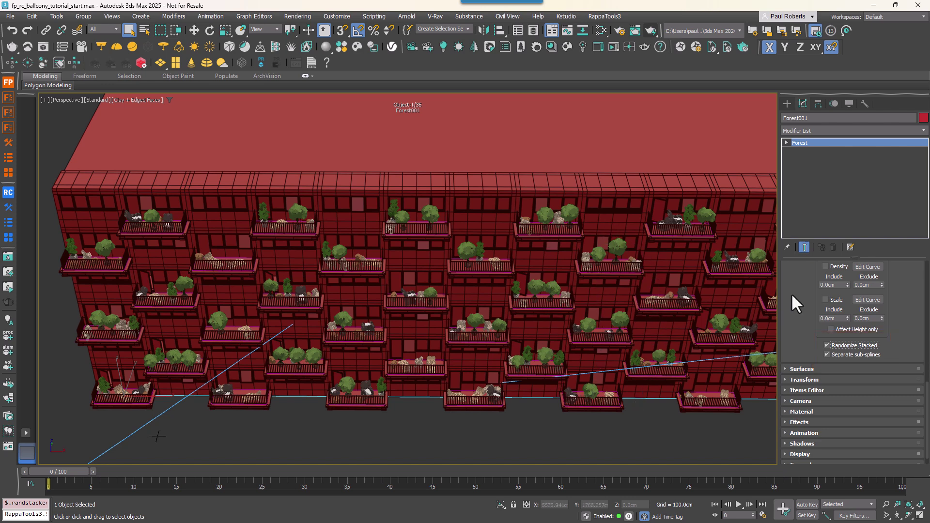
Set the umbrella's collision radius to 89% and the deck chair's probability to 61%.
{"action": "left_click_drag", "start_coordinate": [794, 313], "coordinate": [810, 426]}
{"action": "left_click_drag", "start_coordinate": [809, 328], "coordinate": [810, 420]}
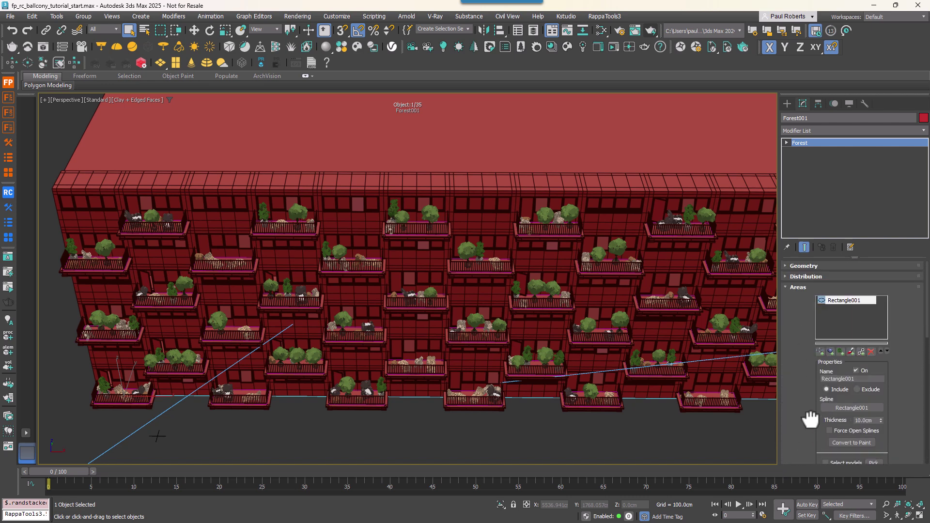
{"action": "left_click", "coordinate": [802, 287]}
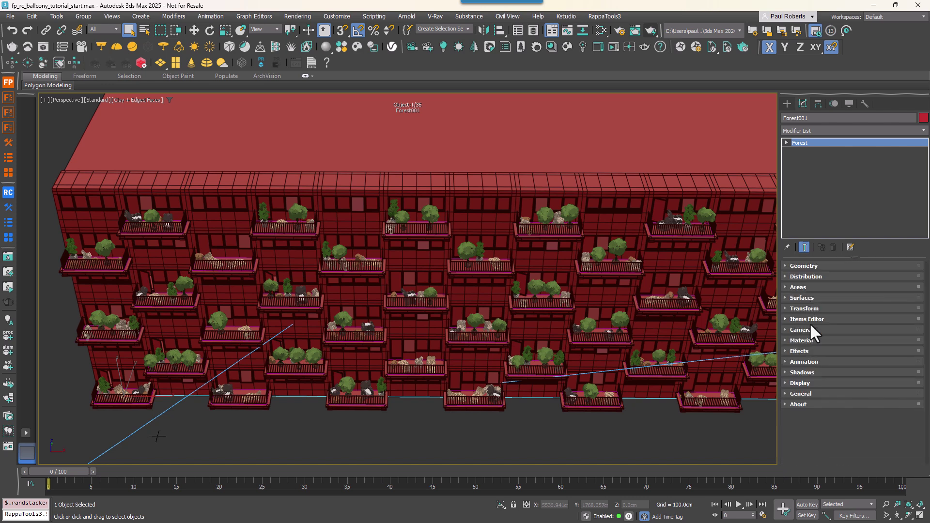
{"action": "left_click", "coordinate": [807, 266]}
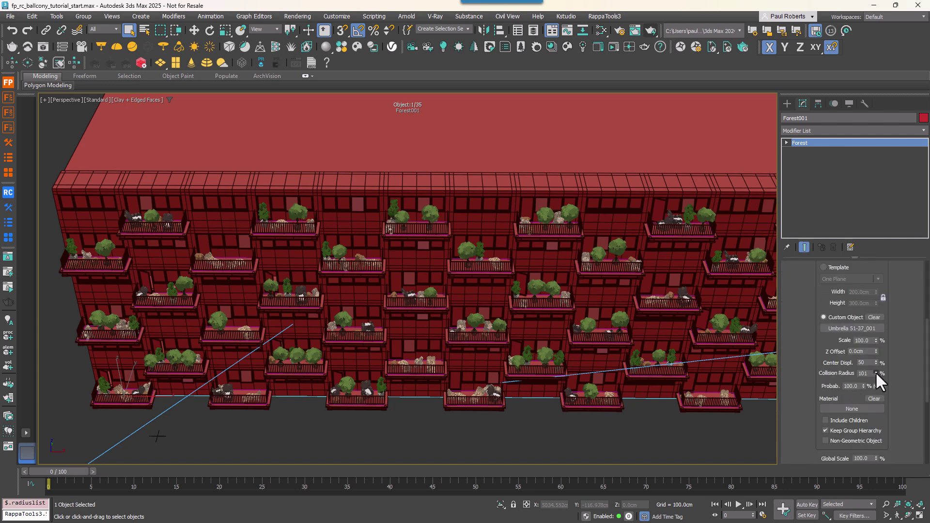
{"action": "left_click_drag", "start_coordinate": [878, 376], "coordinate": [877, 380]}
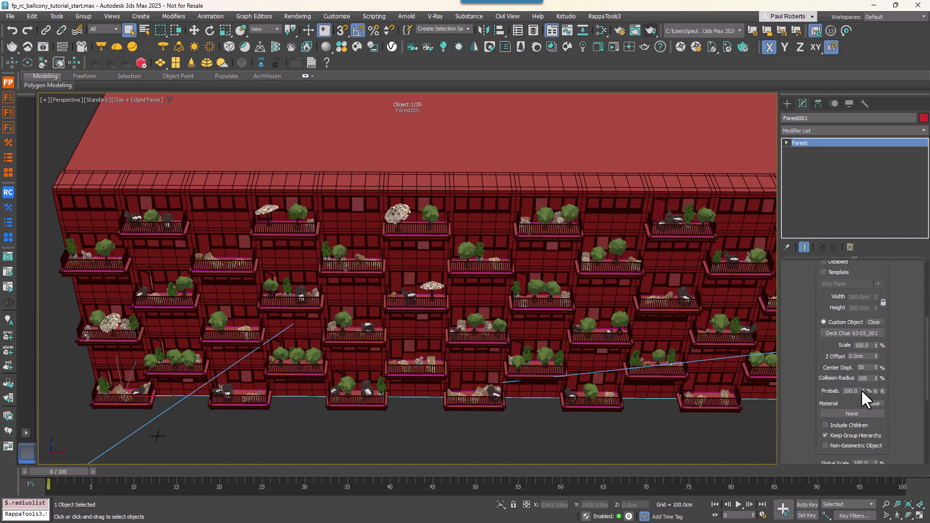
{"action": "left_click_drag", "start_coordinate": [863, 391], "coordinate": [874, 409]}
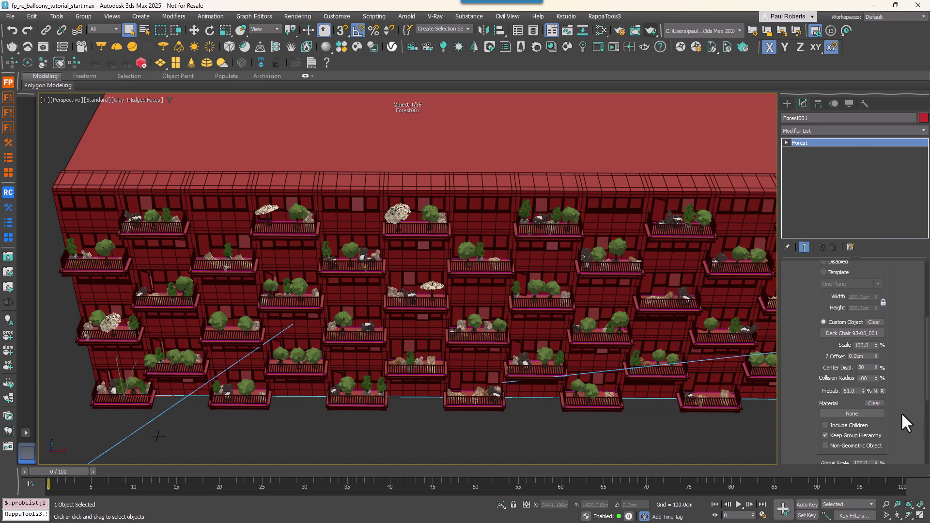
Add a new item to the Forest object's geometry list and set it to Disabled.
{"action": "left_click_drag", "start_coordinate": [819, 324], "coordinate": [832, 449]}
{"action": "left_click", "coordinate": [841, 327]}
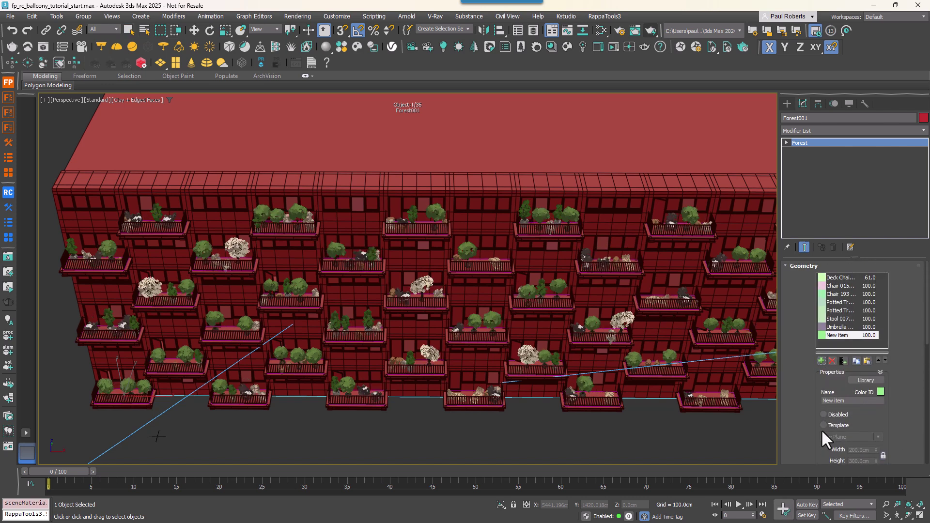
{"action": "left_click", "coordinate": [837, 414]}
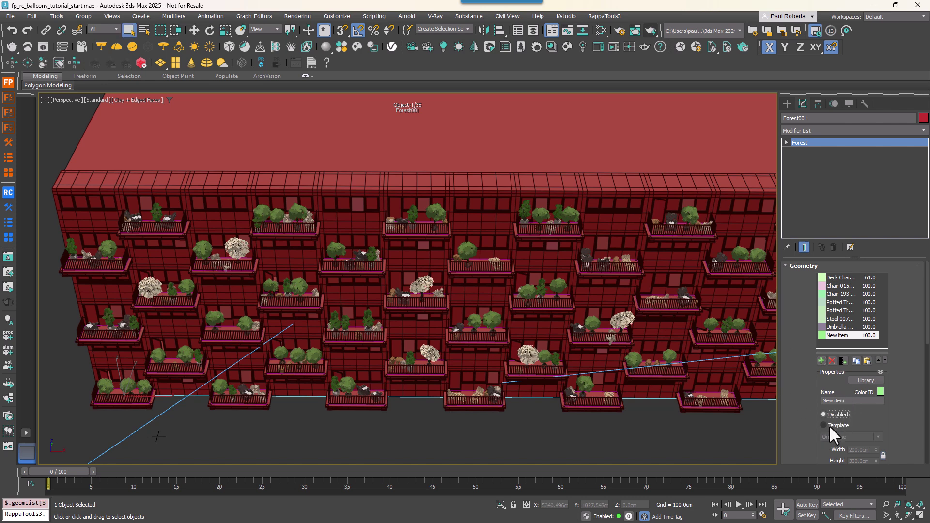
Adjust the probability of the disabled item in the Forest object's geometry list, ending at 100%.
{"action": "left_click_drag", "start_coordinate": [813, 434], "coordinate": [807, 278]}
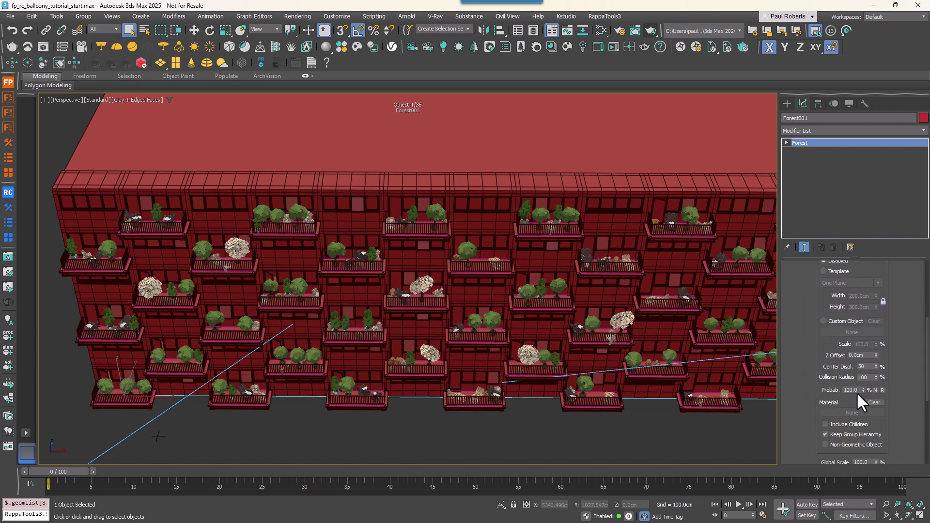
{"action": "mouse_move", "coordinate": [864, 391]}
{"action": "left_mouse_down"}
{"action": "mouse_move", "coordinate": [881, 460]}
{"action": "mouse_move", "coordinate": [871, 359]}
{"action": "mouse_move", "coordinate": [873, 398]}
{"action": "mouse_move", "coordinate": [871, 386]}
{"action": "left_mouse_up"}
{"action": "left_click_drag", "start_coordinate": [824, 341], "coordinate": [824, 456]}
{"action": "left_click", "coordinate": [837, 329]}
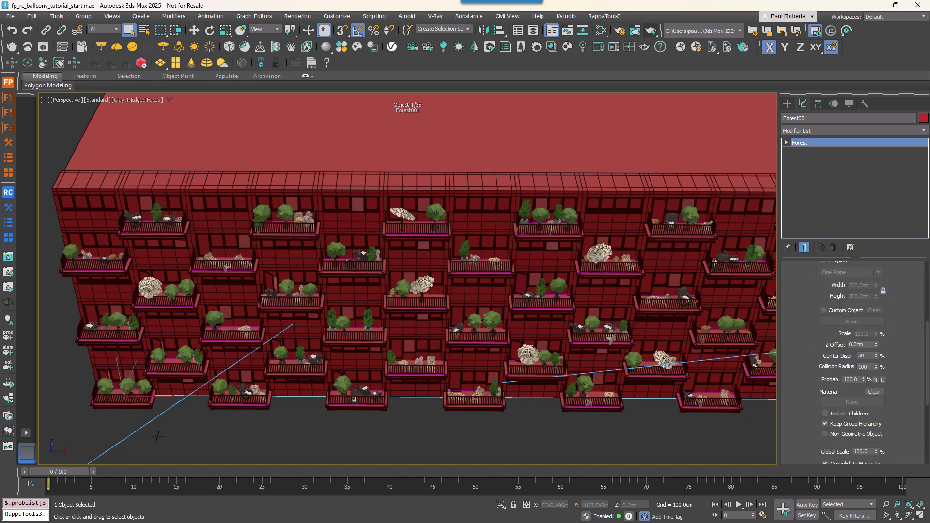
Enable random scale in the Forest object's transform settings.
{"action": "scroll", "coordinate": [814, 392], "scroll_direction": "down", "scroll_amount": 5}
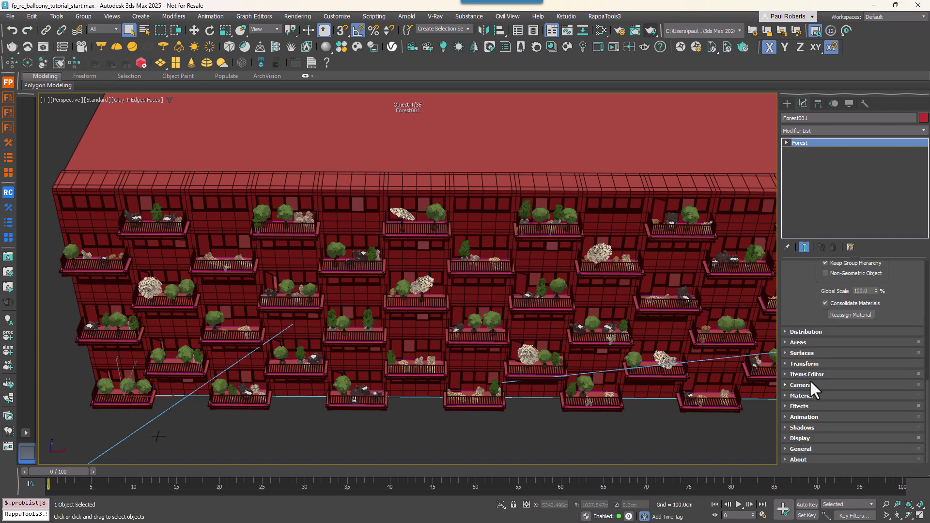
{"action": "left_click", "coordinate": [806, 364]}
{"action": "scroll", "coordinate": [804, 339], "scroll_direction": "down", "scroll_amount": 3}
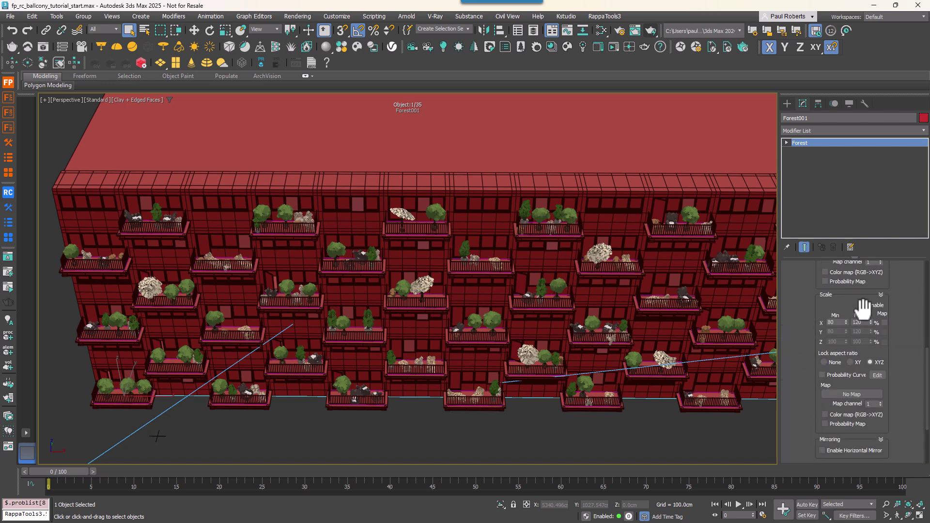
{"action": "scroll", "coordinate": [866, 304], "scroll_direction": "up", "scroll_amount": 3}
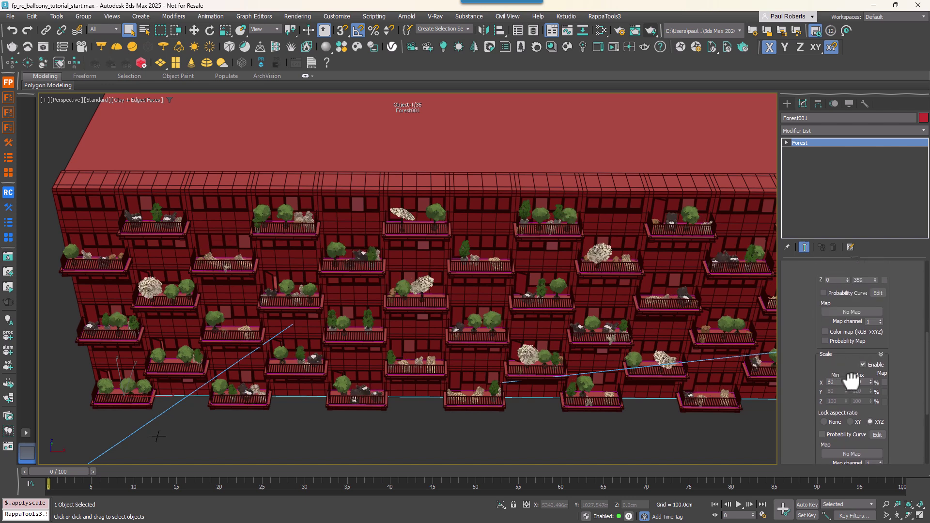
Enable random rotation for the Forest object and set both the minimum and maximum X rotation to 0.
{"action": "left_click", "coordinate": [863, 293]}
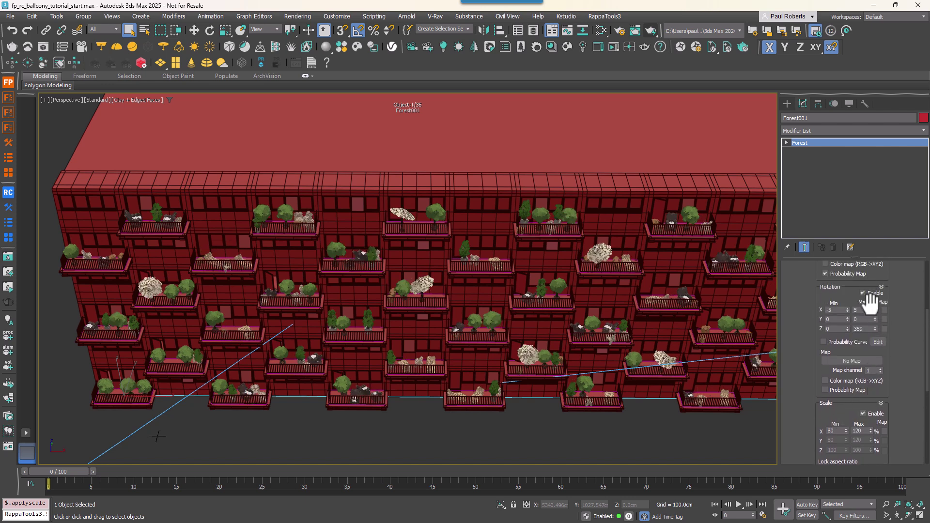
{"action": "right_click", "coordinate": [876, 312]}
{"action": "right_click", "coordinate": [847, 311]}
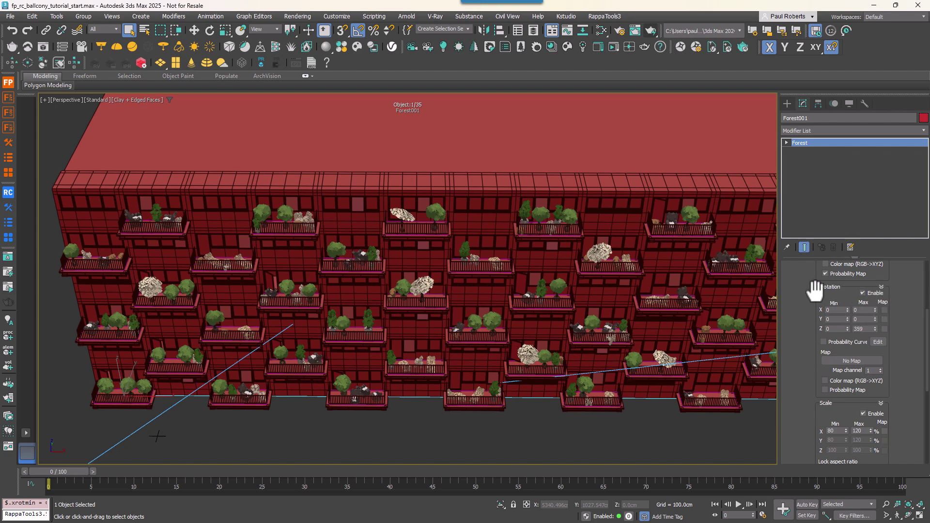
{"action": "scroll", "coordinate": [814, 291], "scroll_direction": "up", "scroll_amount": 3}
{"action": "left_click", "coordinate": [800, 312]}
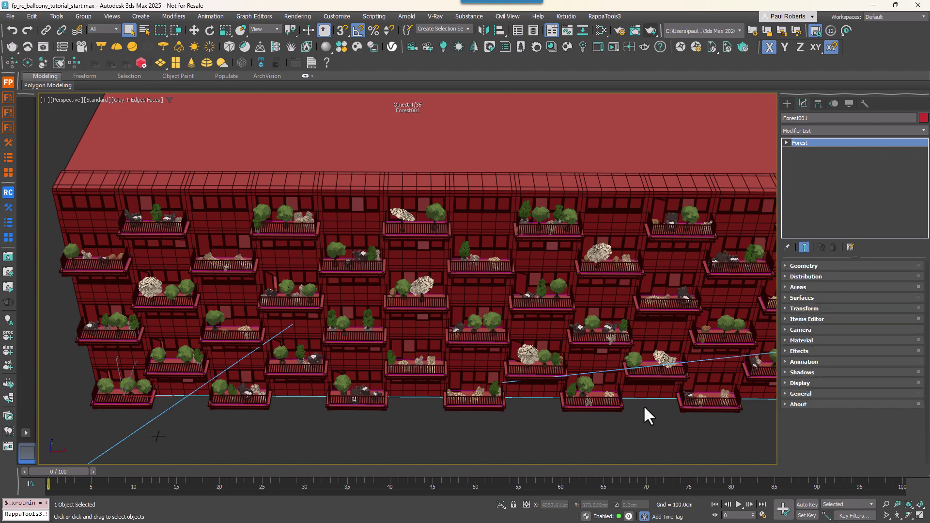
Switch the viewport to the PhysCamera001 view to inspect the furnished balconies.
{"action": "key", "text": "c"}
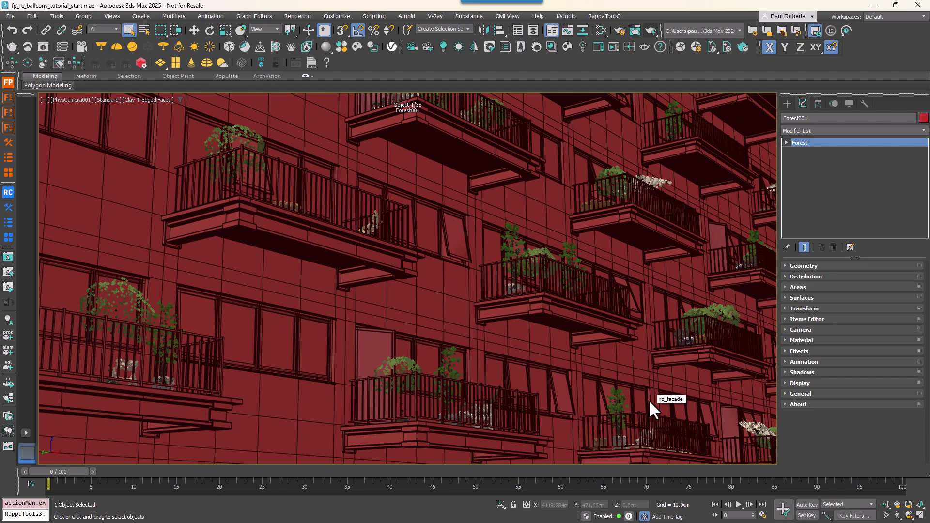